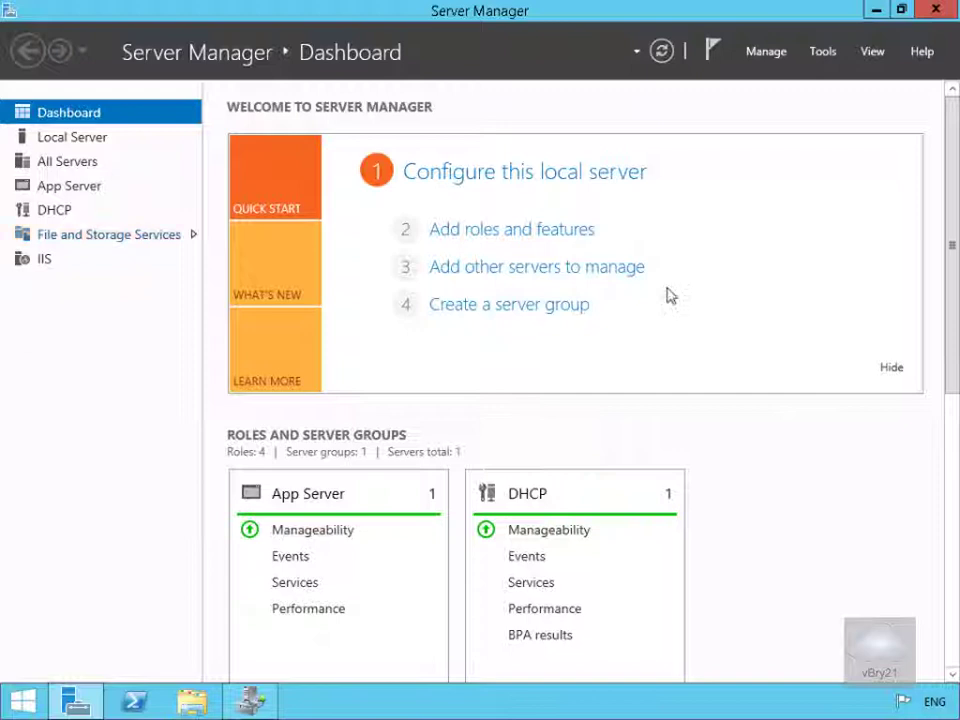
# Switch to File Server Resource Manager and review the classification properties, widening the Usage column to read its full entries.
pyautogui.click(822, 54)
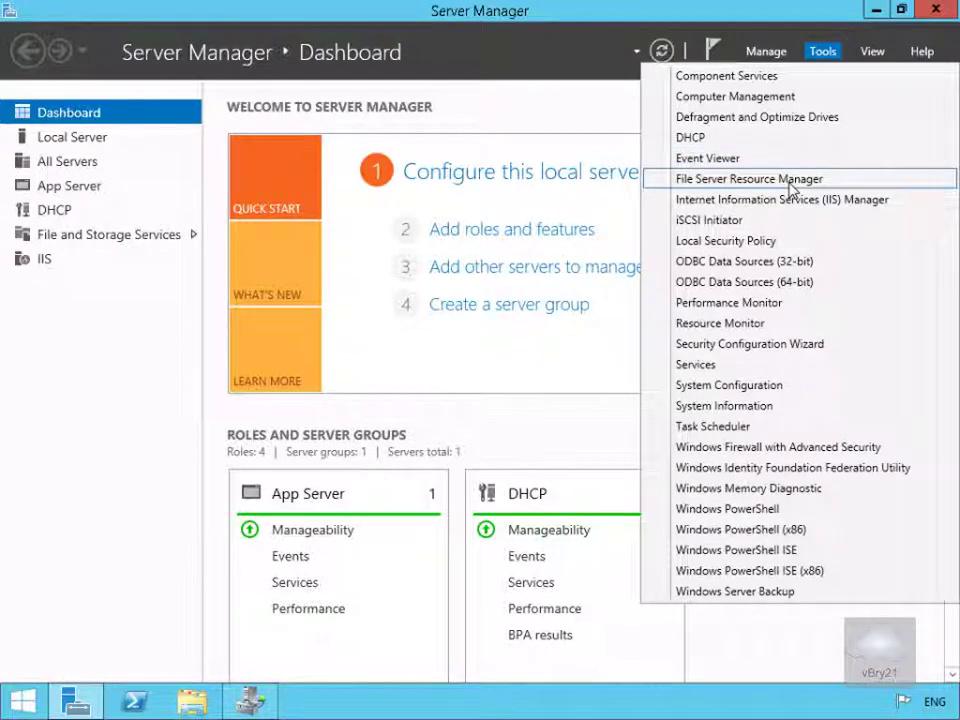
pyautogui.click(250, 700)
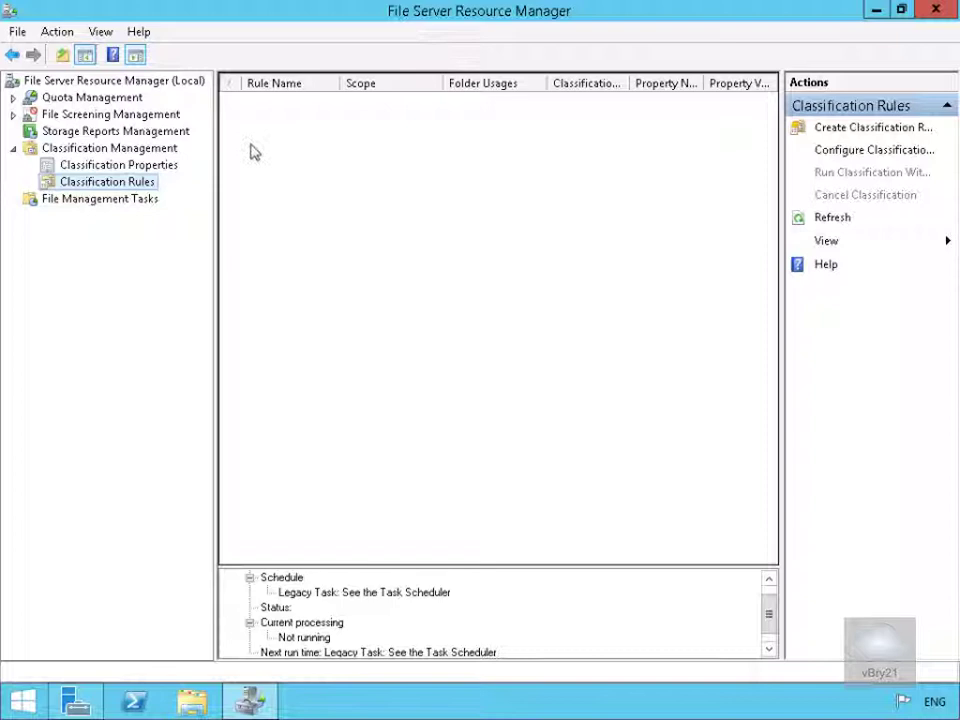
pyautogui.click(140, 165)
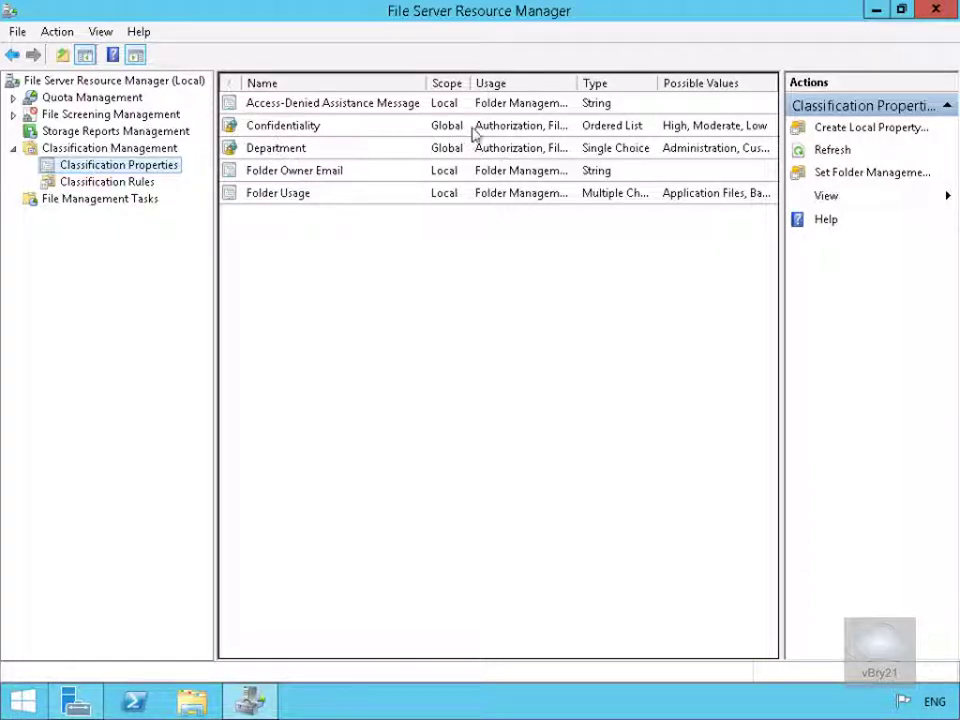
pyautogui.moveTo(577, 83); pyautogui.dragTo(630, 84)
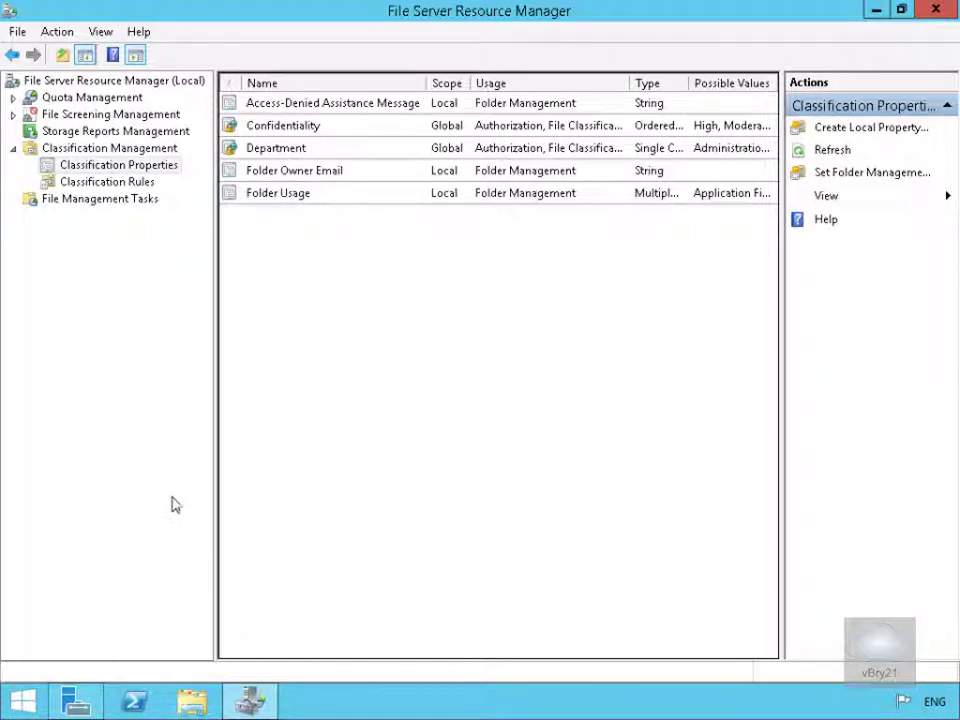
# Start a new classification rule named "Set Confidentiality".
pyautogui.rightClick(118, 185)
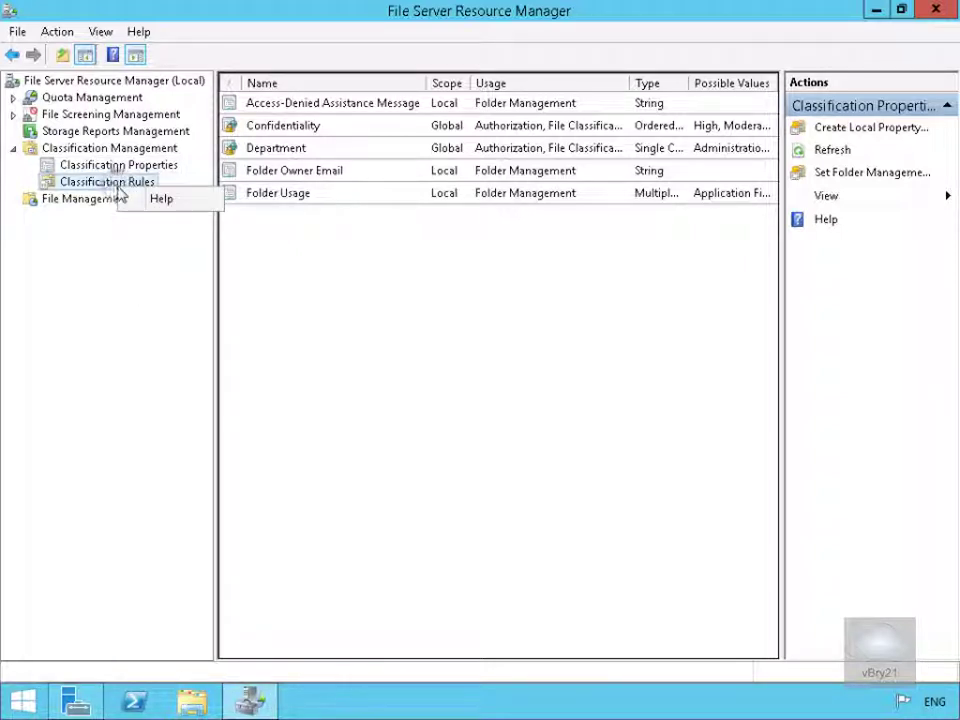
pyautogui.click(96, 184)
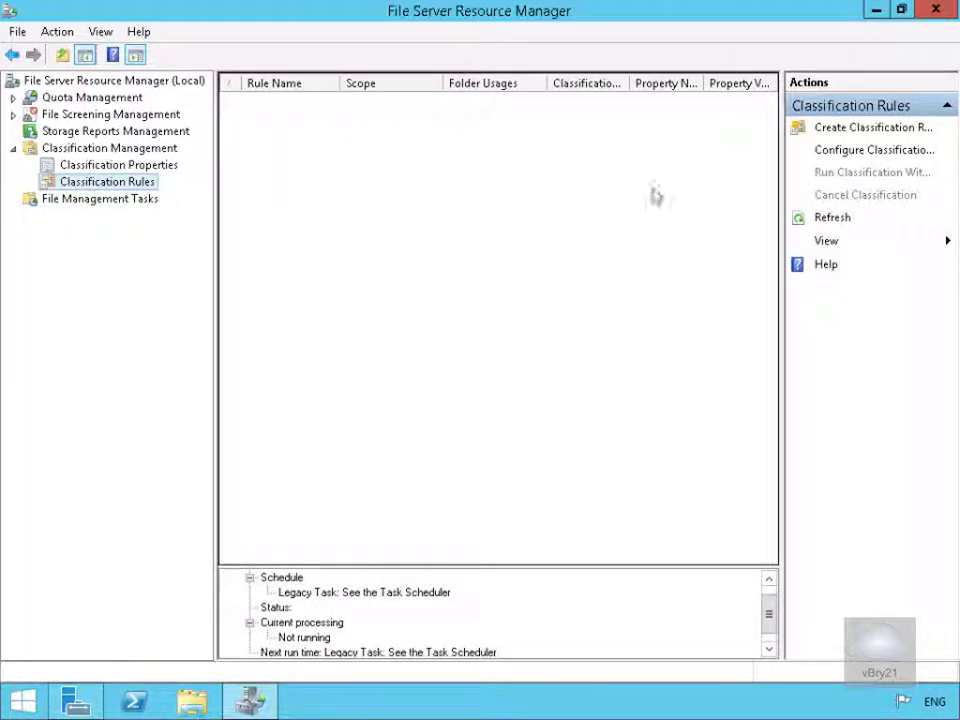
pyautogui.click(840, 133)
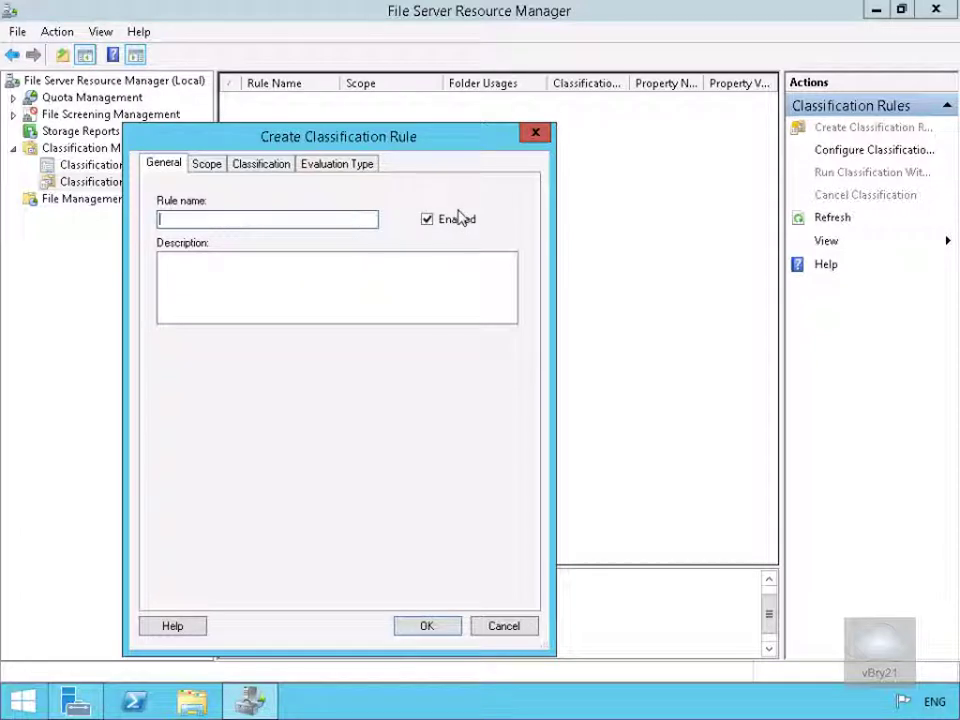
pyautogui.write('Set Confidentiality')
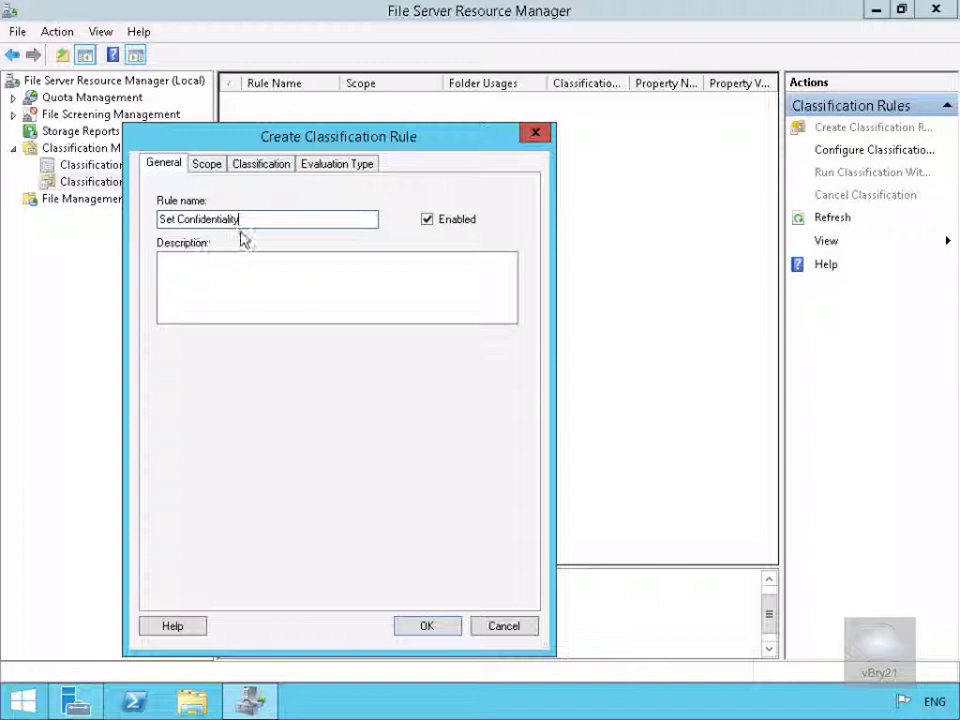
# Add the C:\Docs folder to the rule's scope.
pyautogui.click(209, 166)
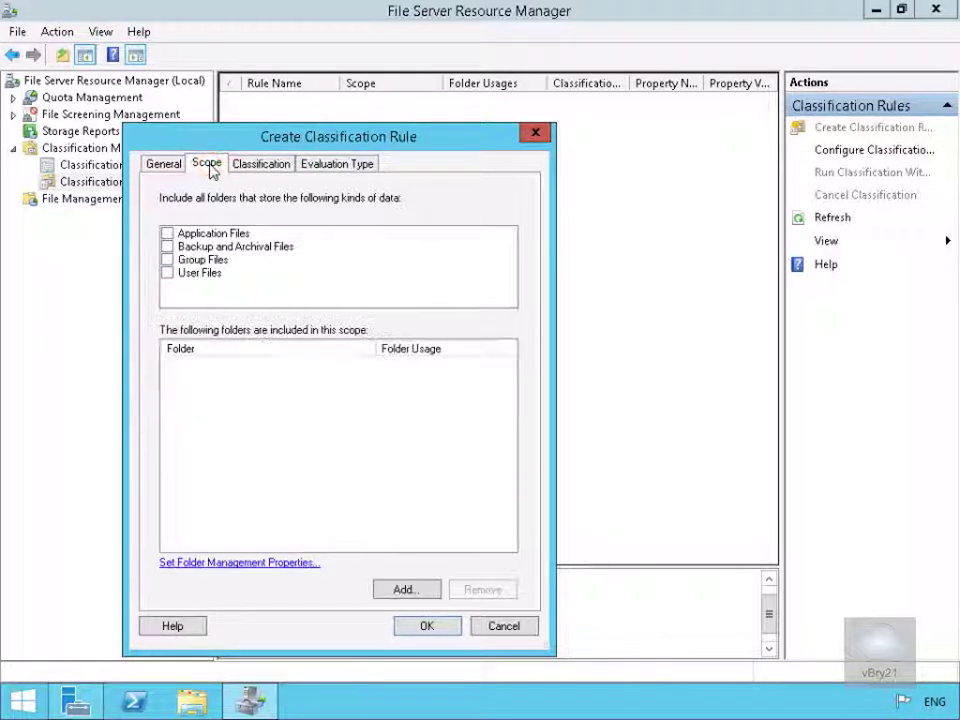
pyautogui.click(407, 591)
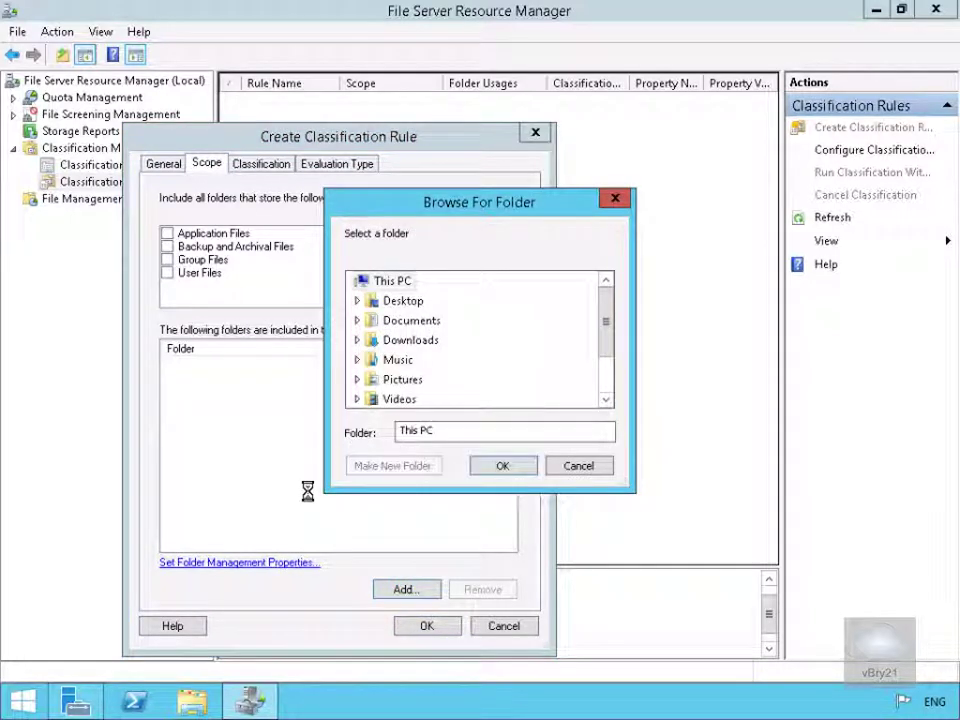
pyautogui.scroll(-2, 580, 395)
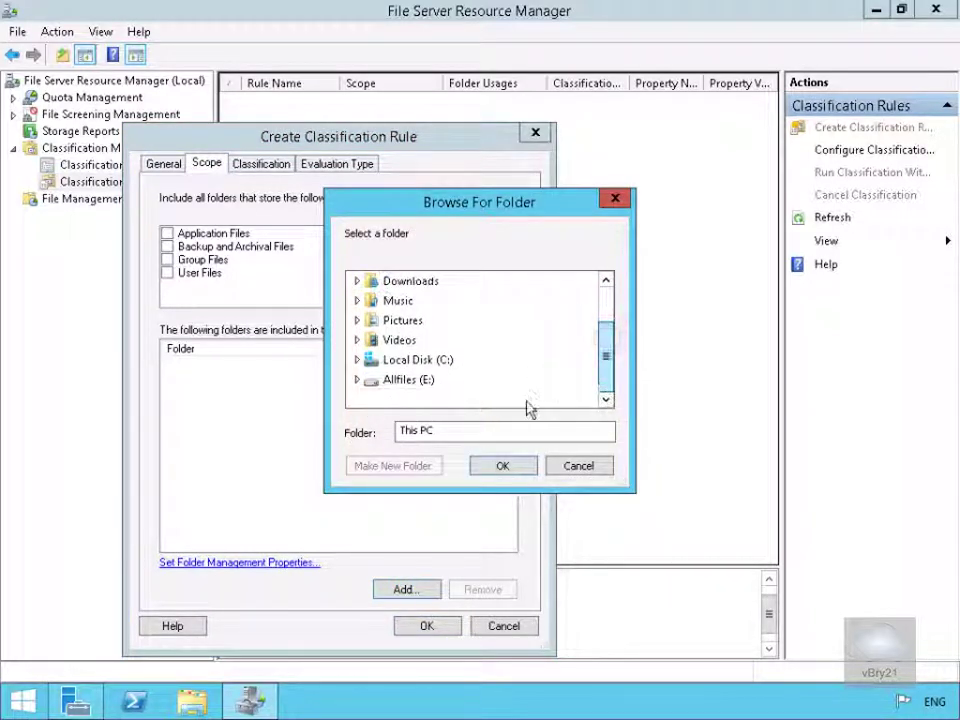
pyautogui.click(357, 360)
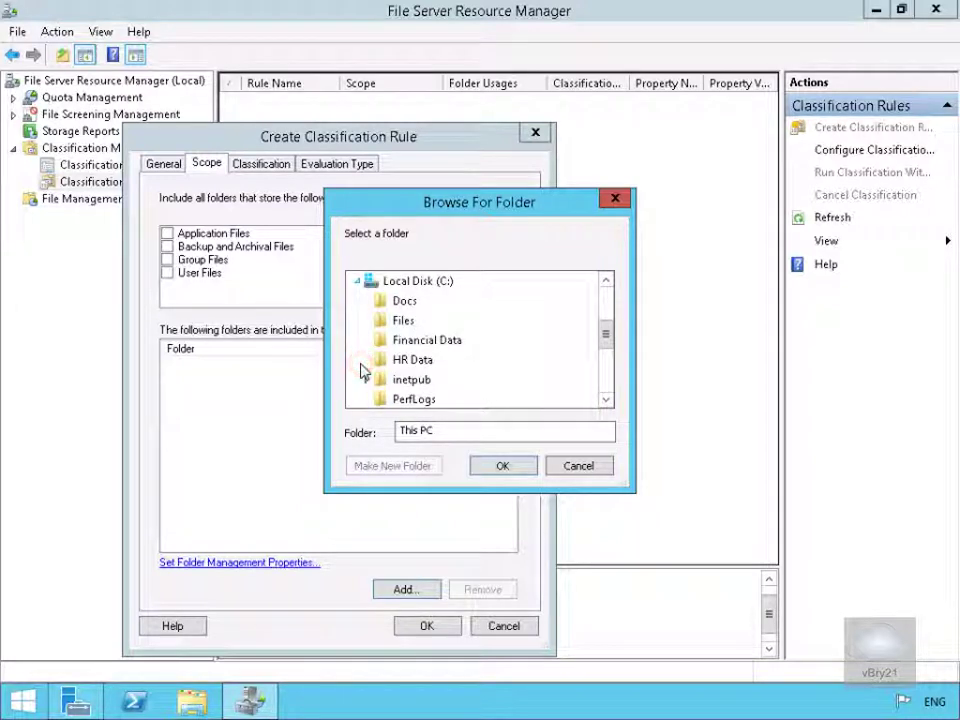
pyautogui.click(410, 304)
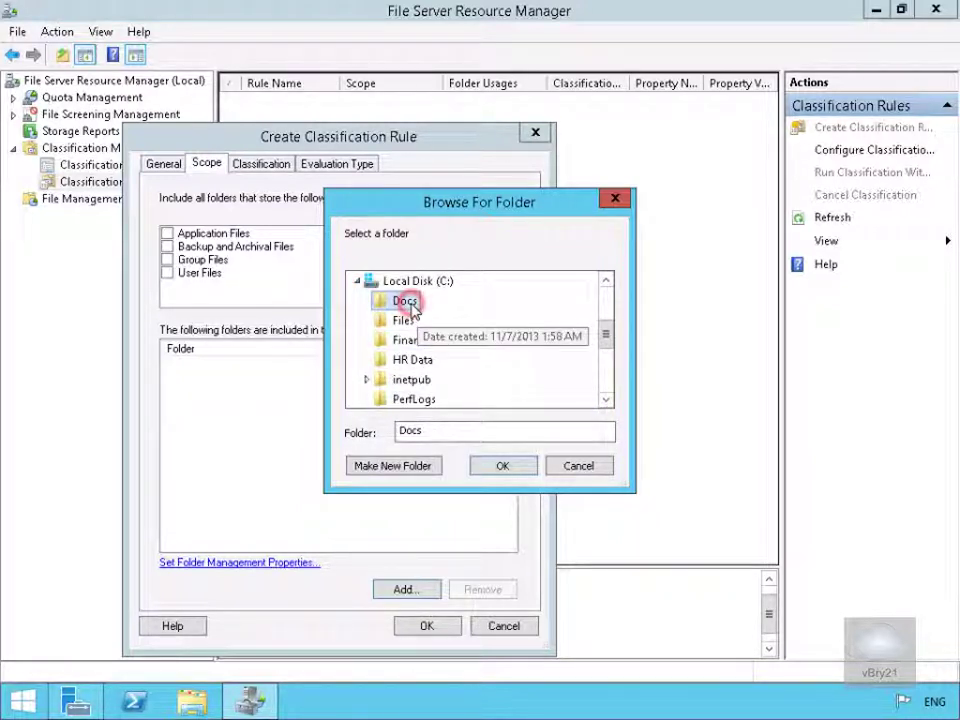
pyautogui.click(505, 467)
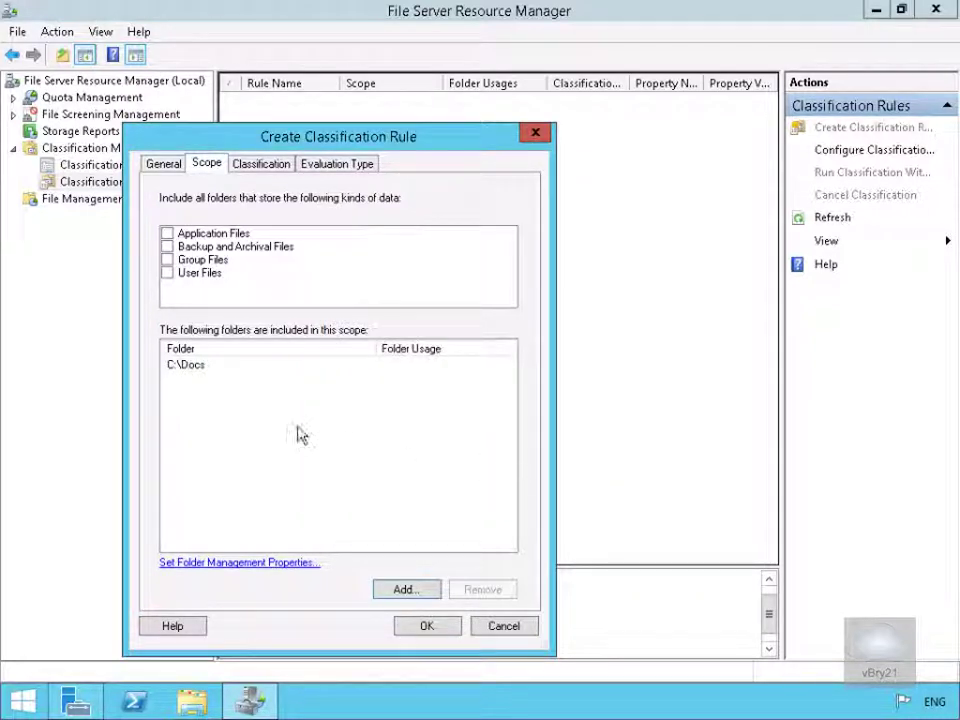
# Configure the rule to use Content Classifier, assigning Confidentiality High to files that contain the String expression "secret".
pyautogui.click(266, 170)
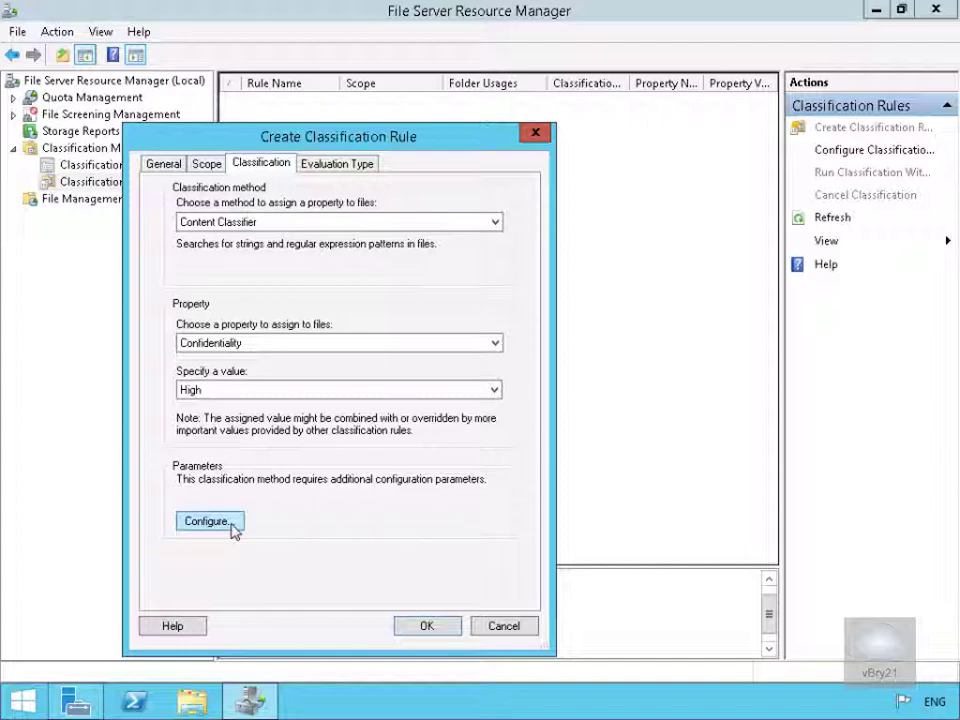
pyautogui.click(229, 523)
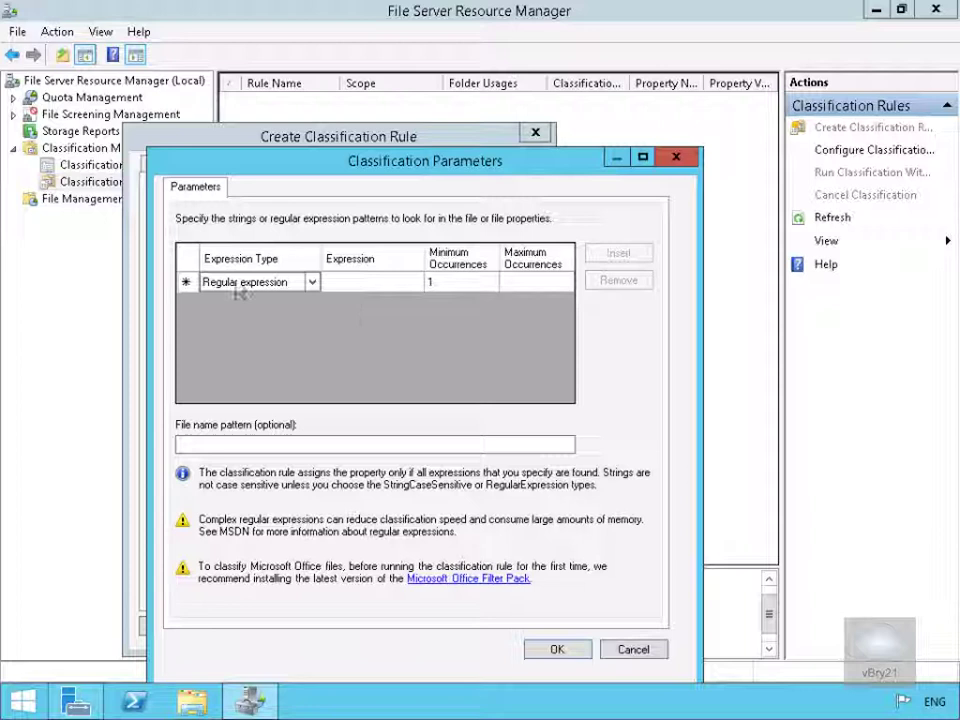
pyautogui.click(342, 281)
pyautogui.write('secret')
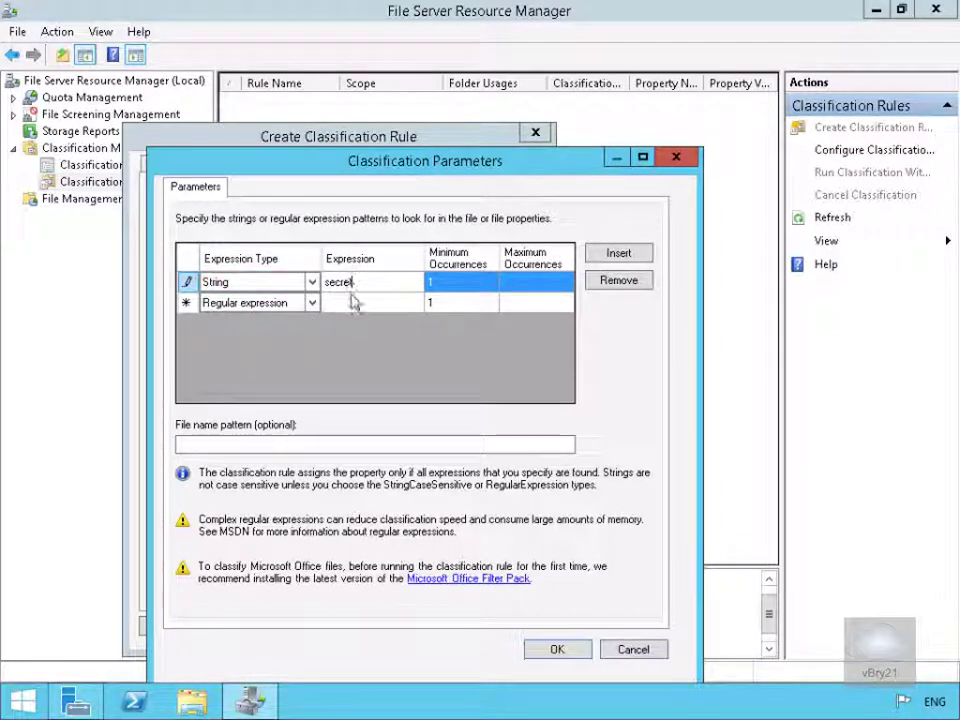
pyautogui.click(556, 650)
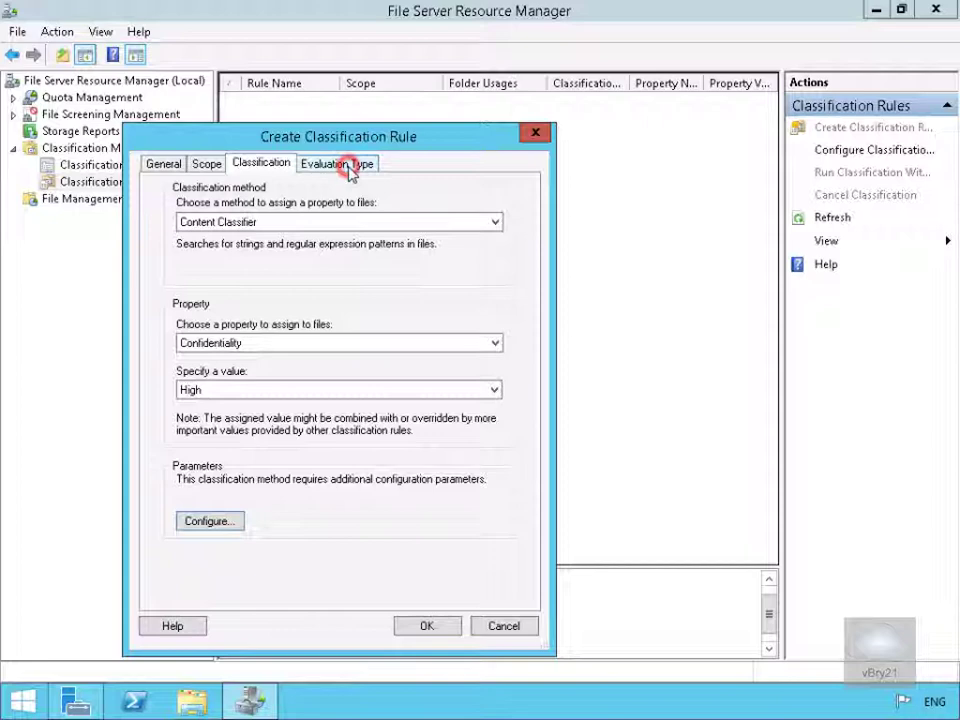
# Enable re-evaluation of existing property values with overwriting of the existing value, and save the classification rule.
pyautogui.click(349, 170)
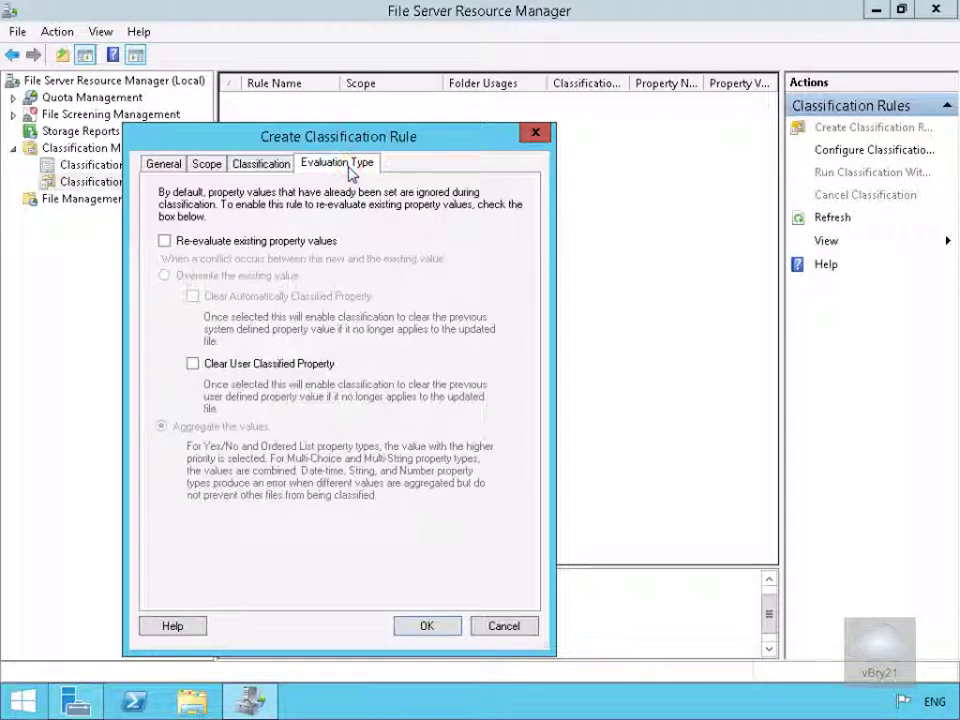
pyautogui.click(240, 248)
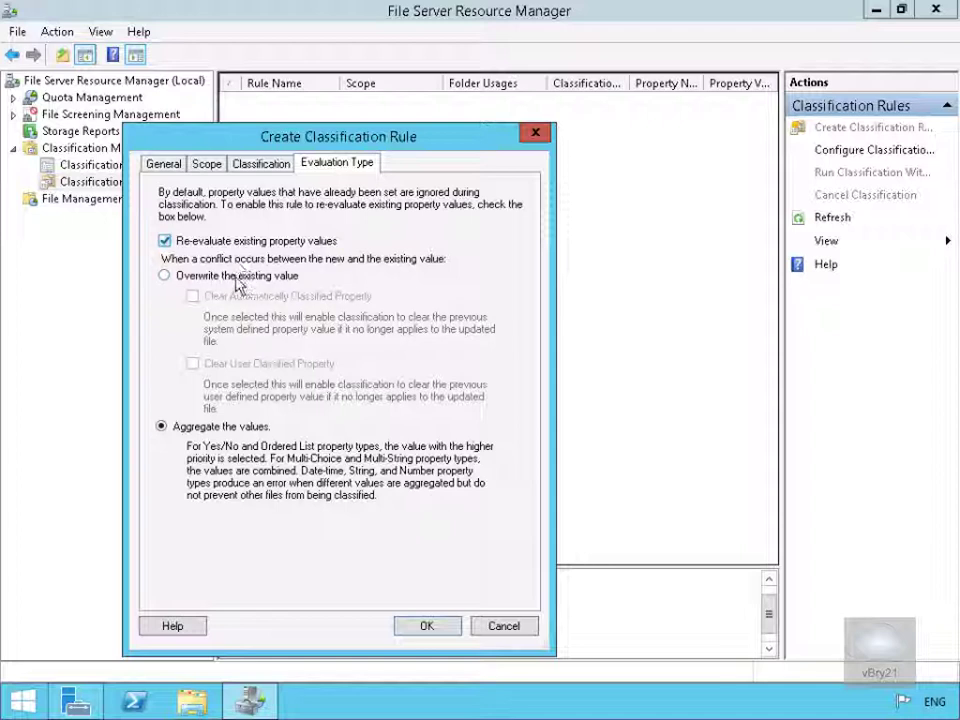
pyautogui.click(238, 279)
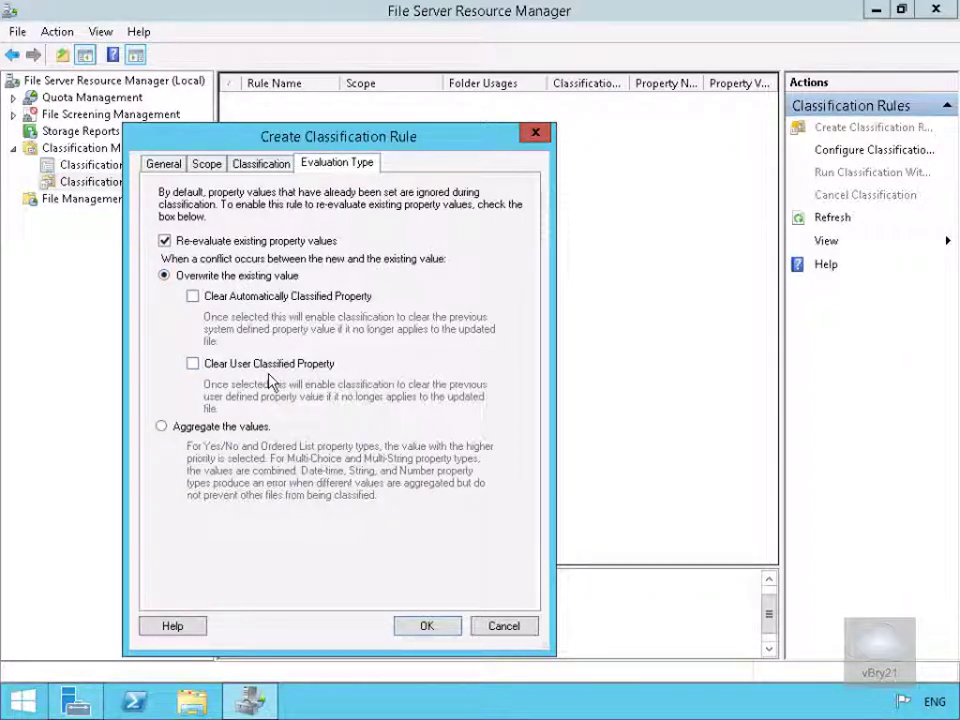
pyautogui.click(420, 628)
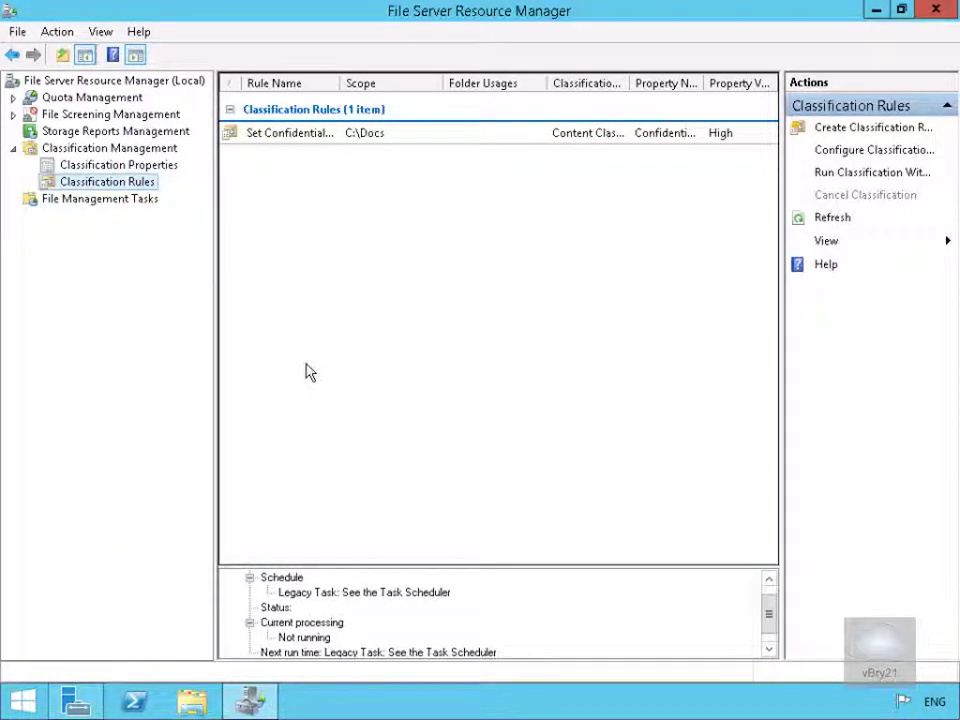
# Run classification with all rules now, choosing to wait for classification to complete.
pyautogui.rightClick(135, 181)
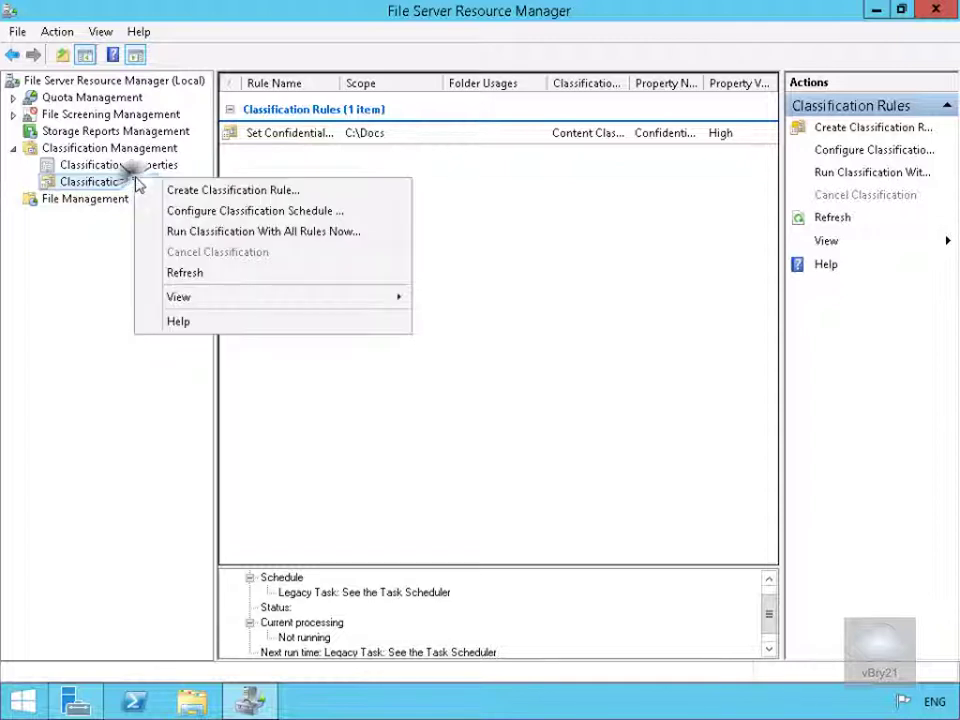
pyautogui.click(212, 234)
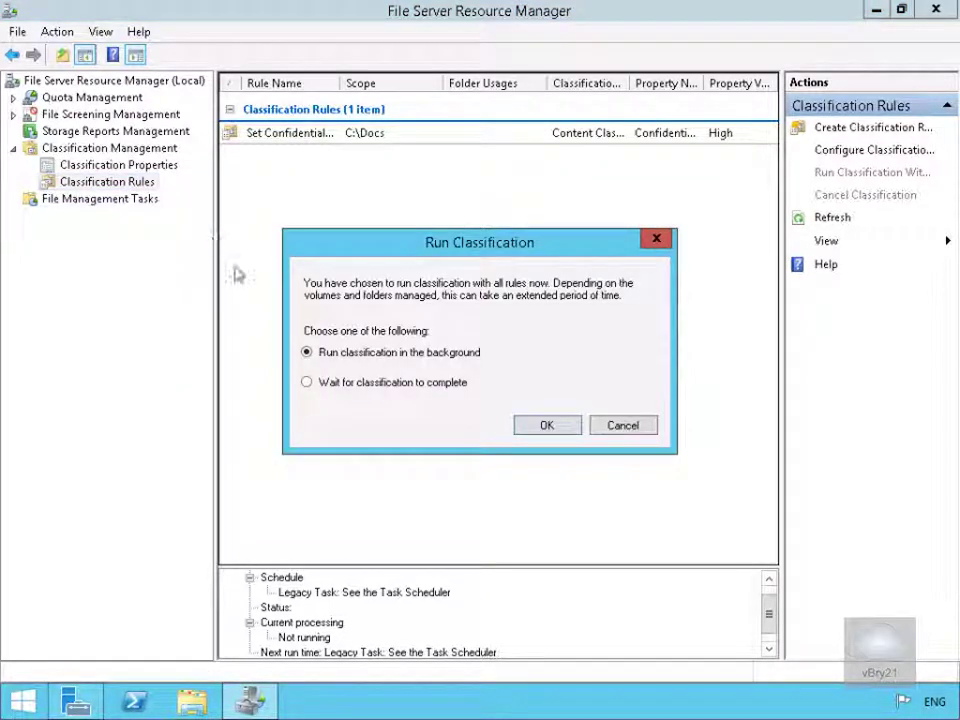
pyautogui.click(356, 388)
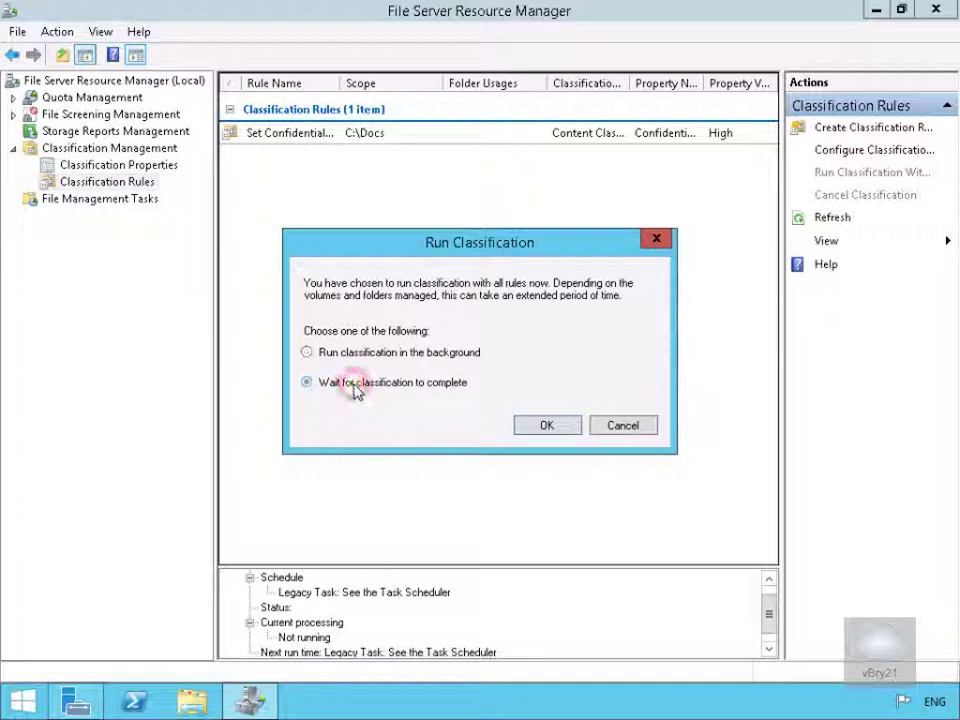
pyautogui.click(550, 426)
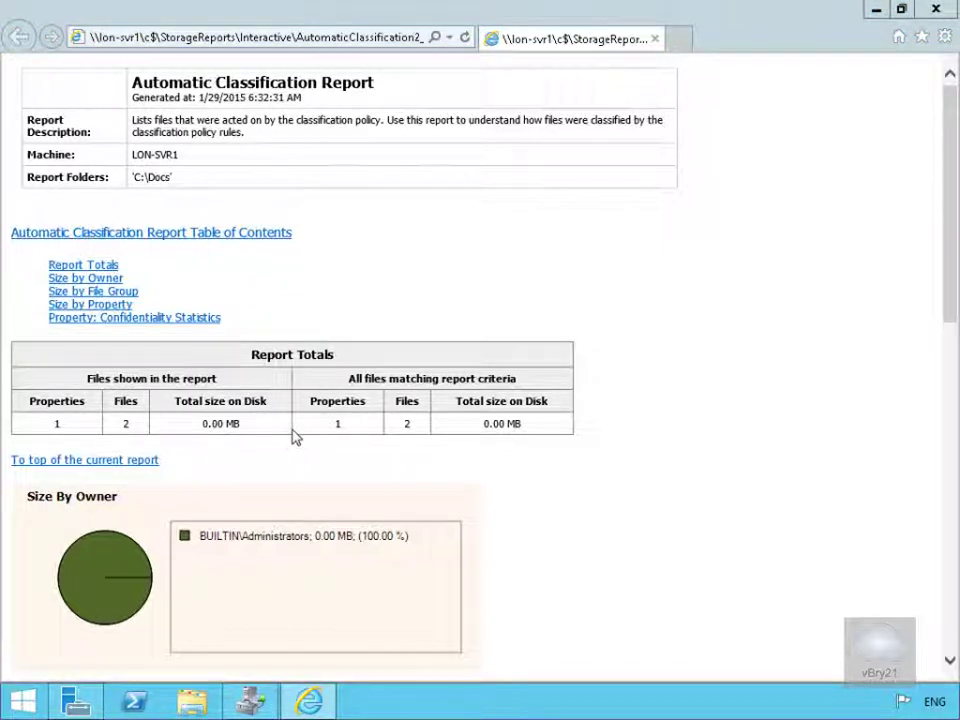
# Open a maximized File Explorer window and browse to the C:\Docs folder to see its files.
pyautogui.press('super+e')
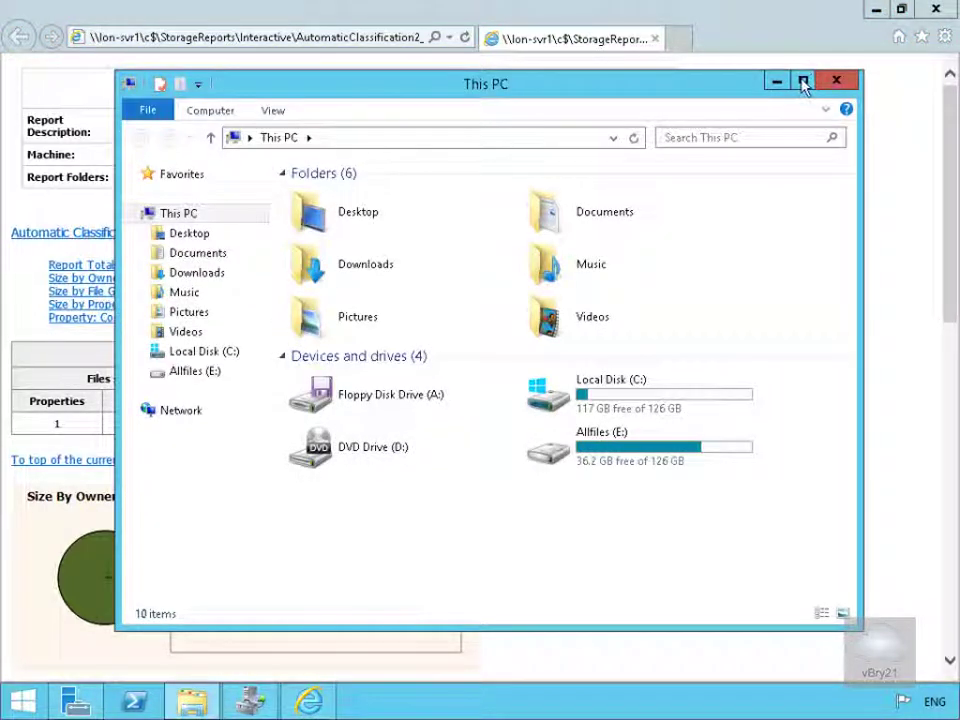
pyautogui.click(803, 80)
pyautogui.click(84, 274)
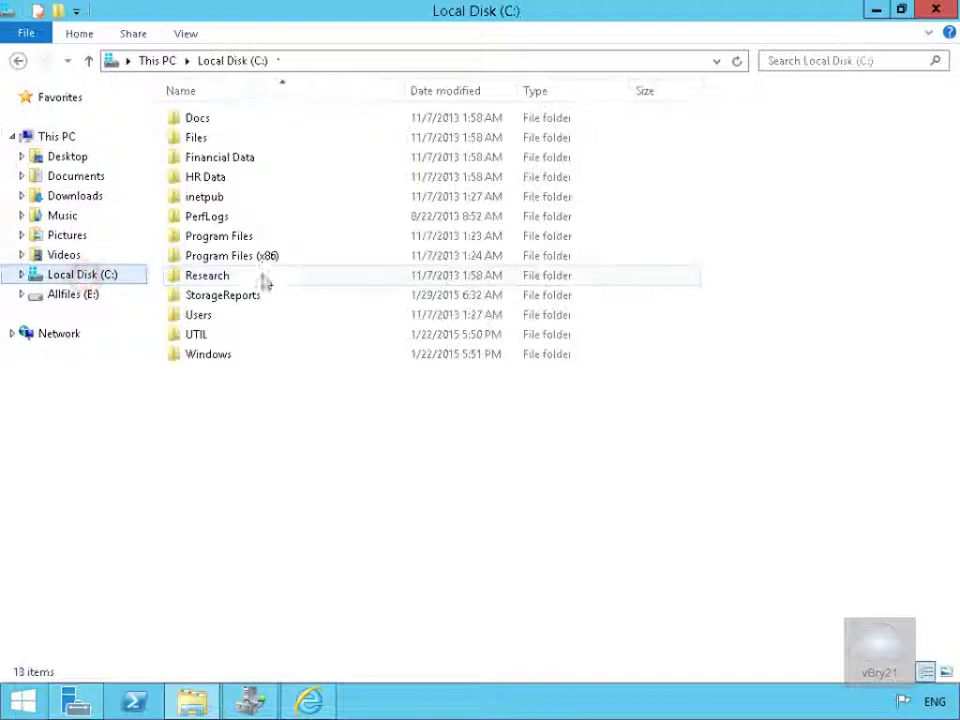
pyautogui.doubleClick(205, 120)
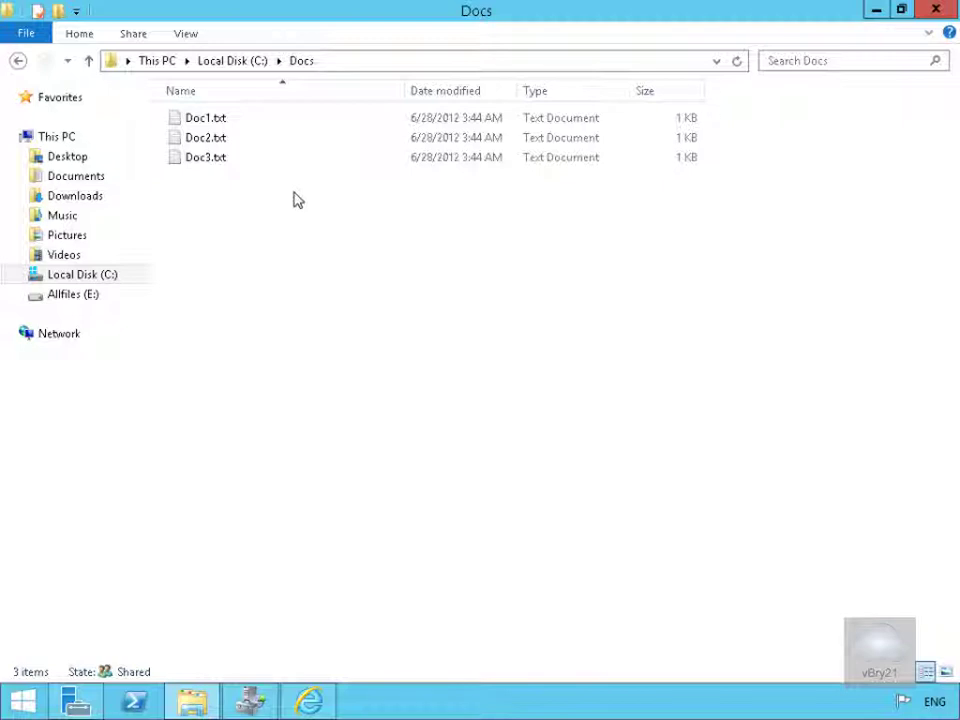
pyautogui.click(300, 157)
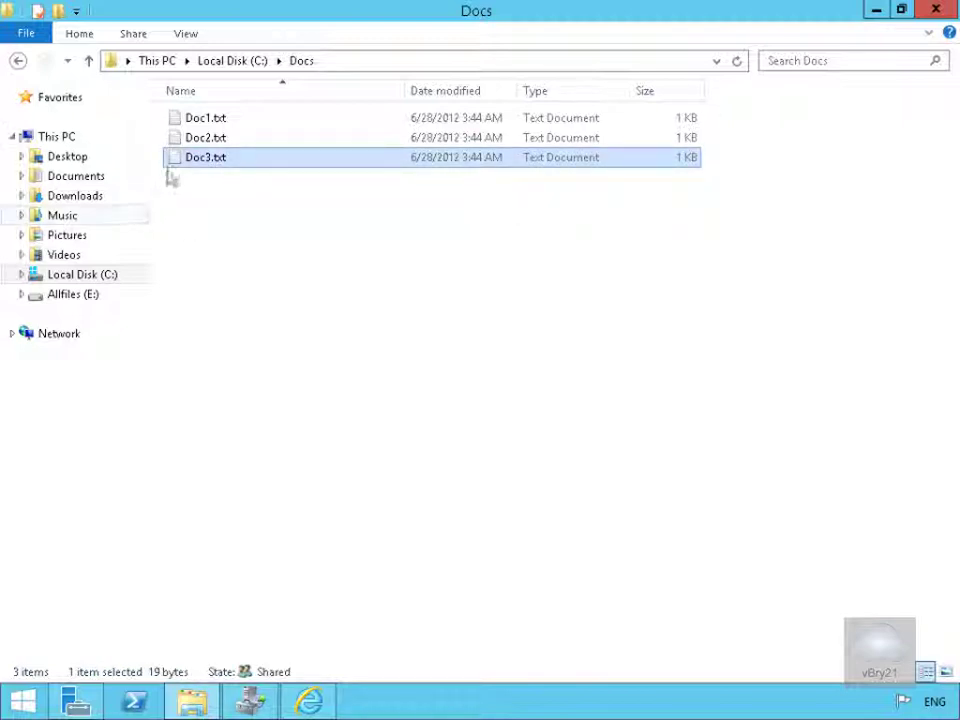
# Check the classification values in Doc1.txt's properties, and open the file to read its text.
pyautogui.rightClick(201, 122)
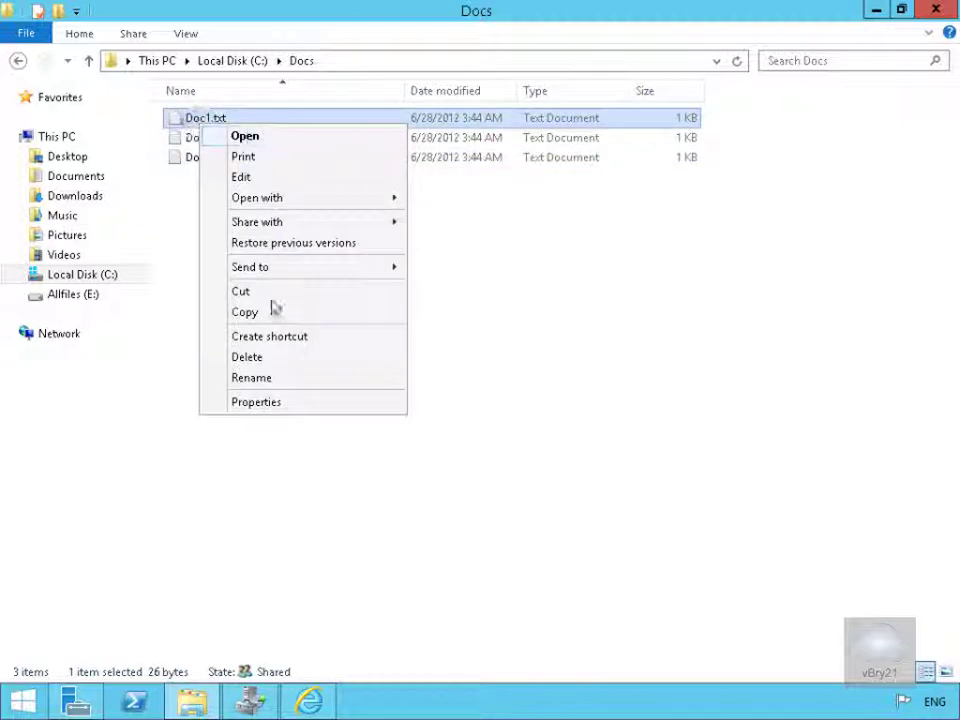
pyautogui.click(282, 405)
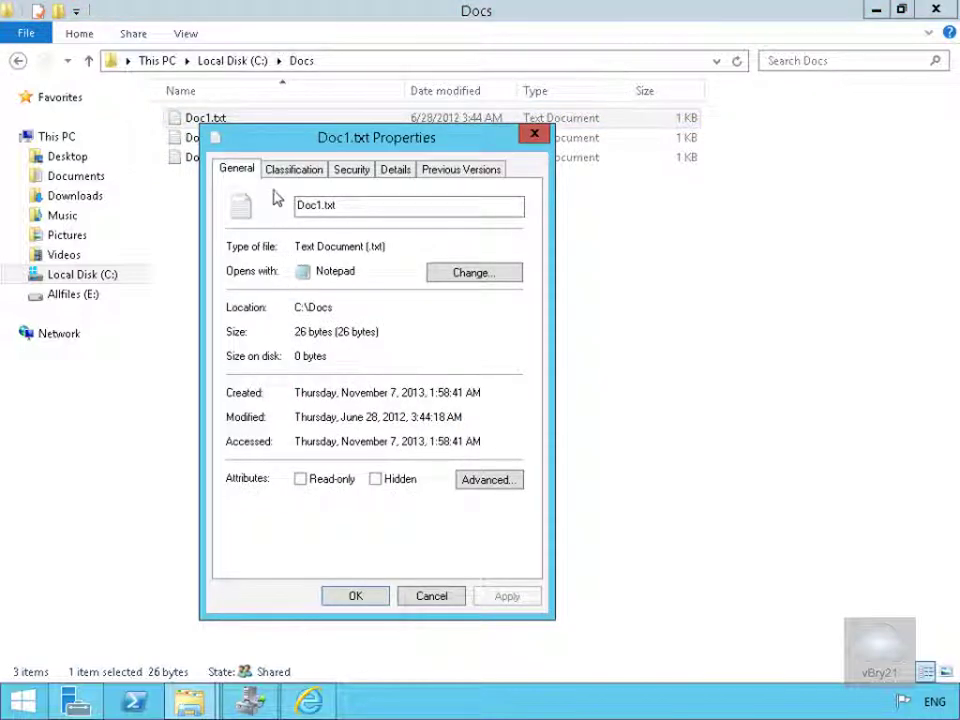
pyautogui.click(273, 172)
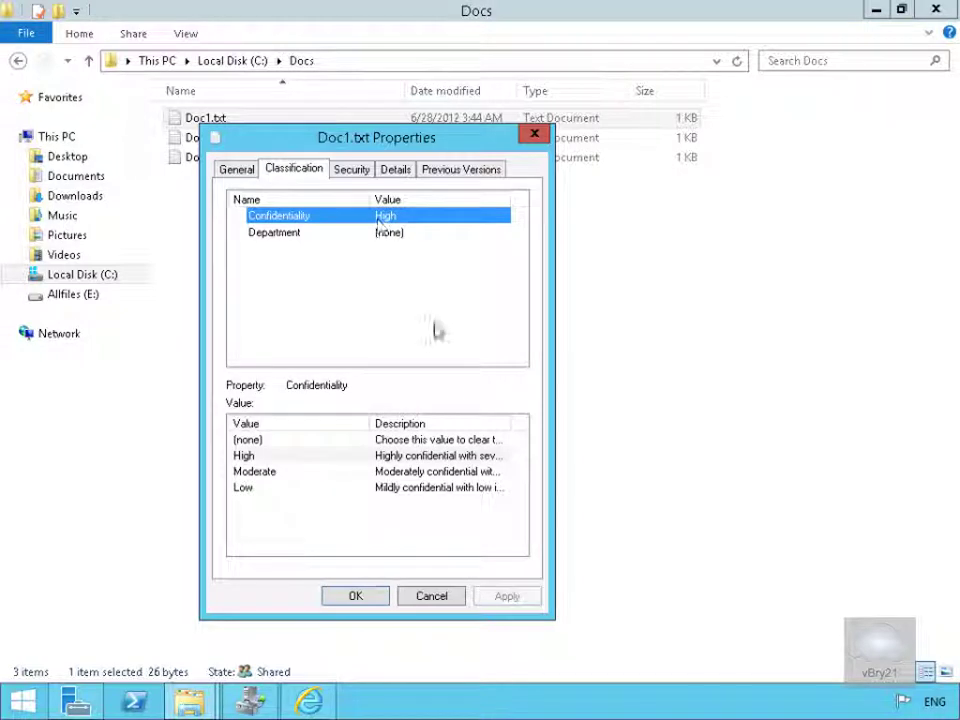
pyautogui.click(432, 596)
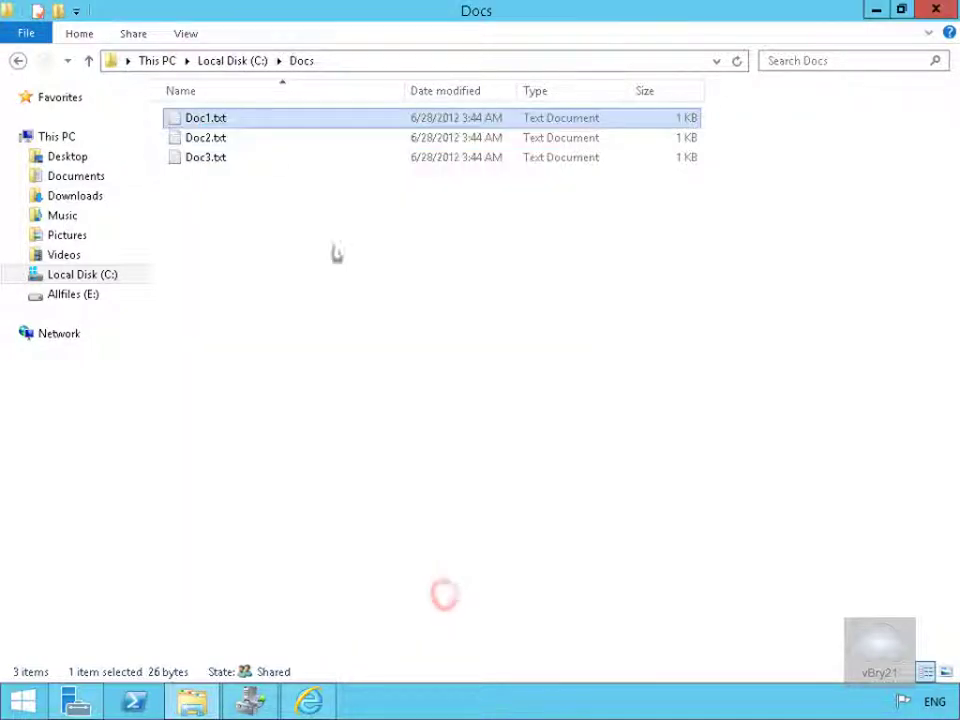
pyautogui.doubleClick(227, 119)
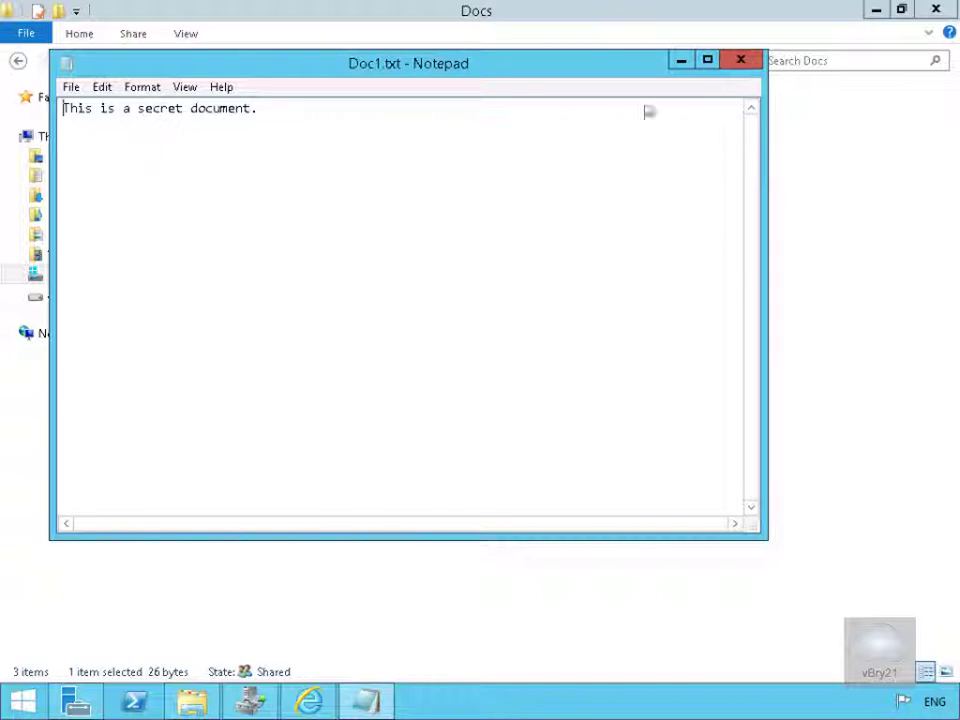
# Check the classification values in Doc3.txt's properties, and open the file to read its text.
pyautogui.click(740, 64)
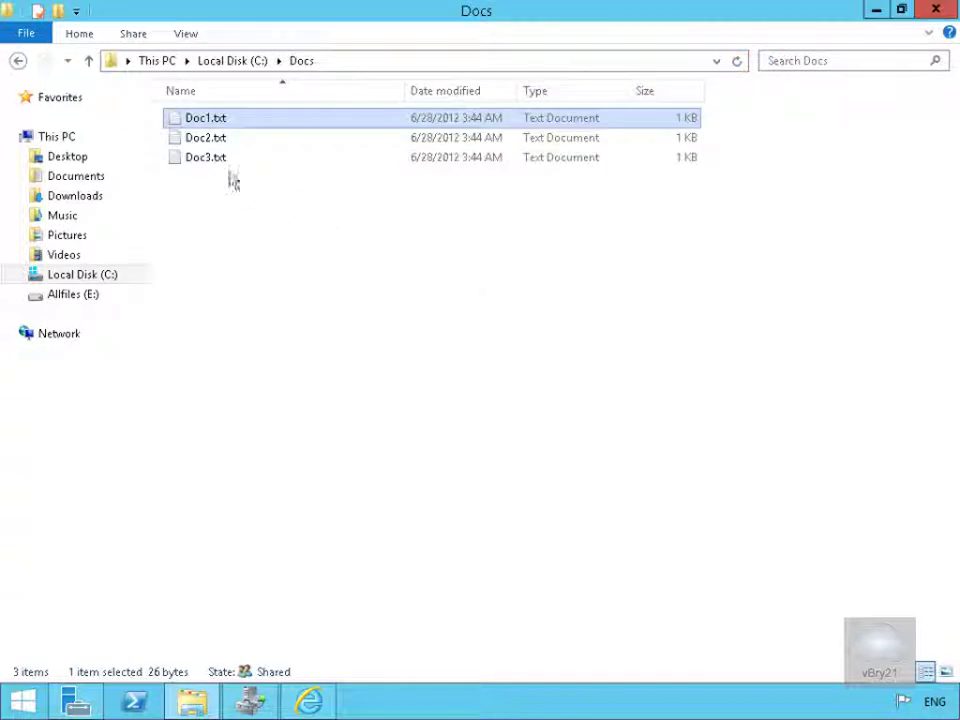
pyautogui.rightClick(220, 168)
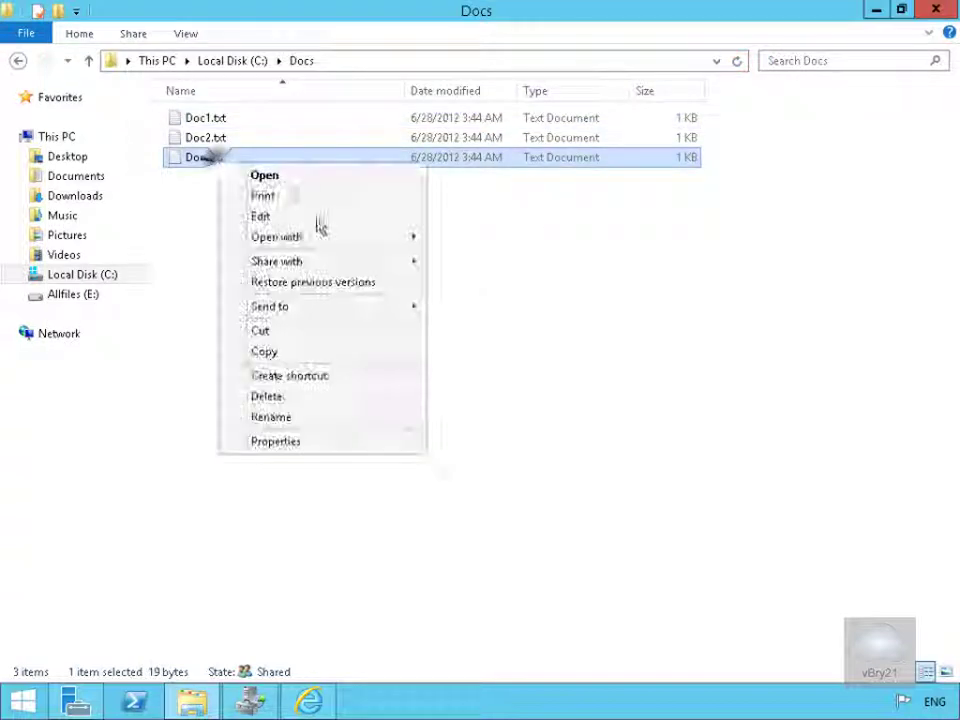
pyautogui.click(311, 441)
pyautogui.click(312, 206)
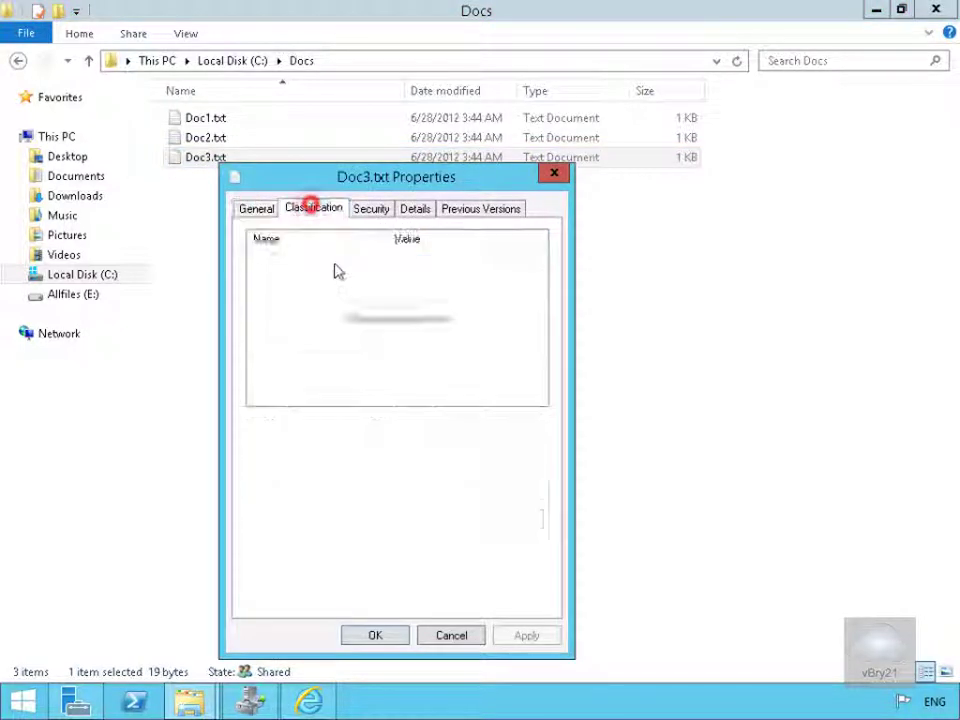
pyautogui.click(452, 636)
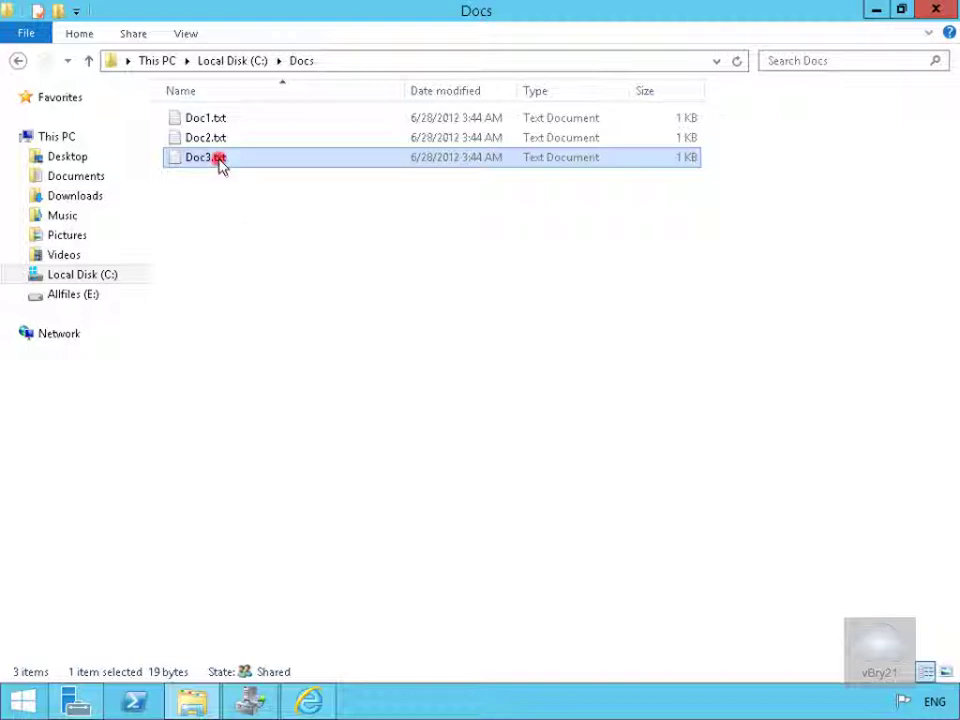
pyautogui.doubleClick(218, 160)
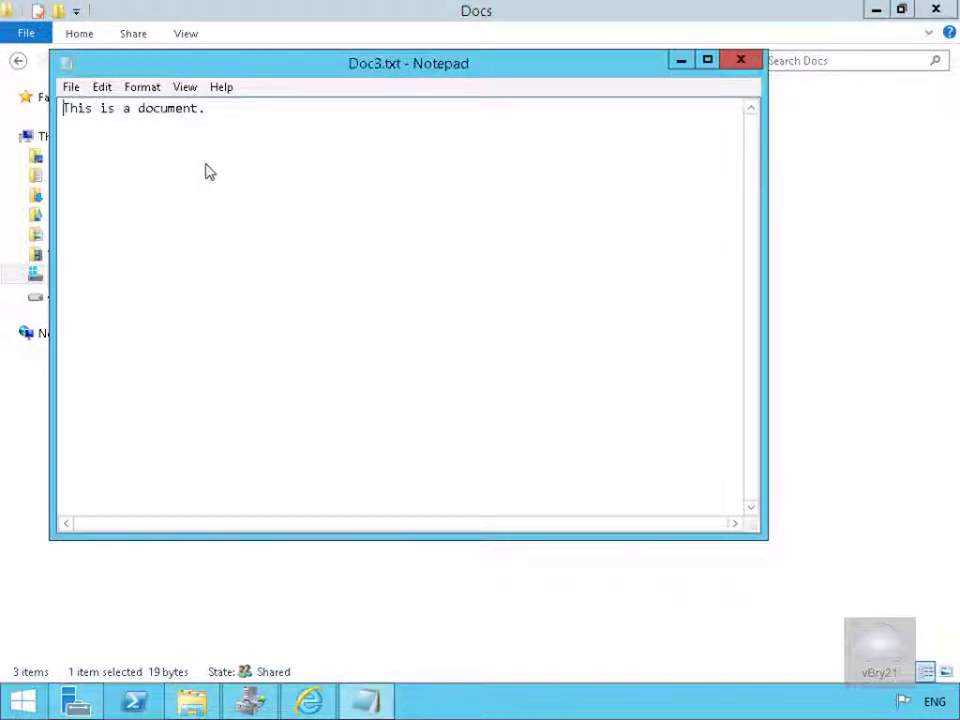
pyautogui.click(740, 61)
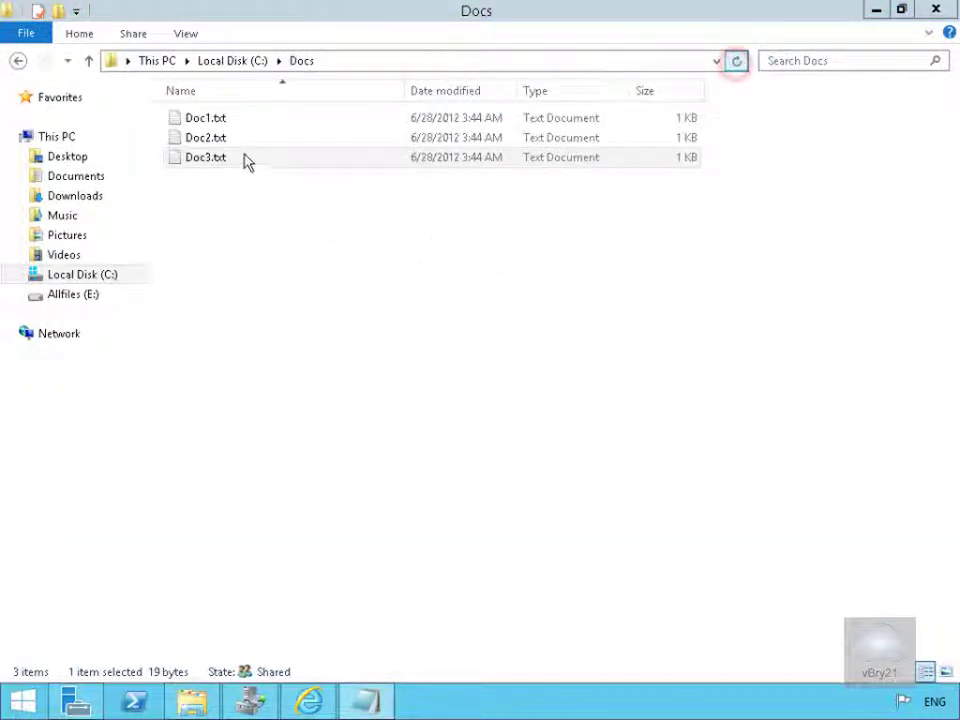
# Read the text of Doc2.txt, and view the classification values in its properties.
pyautogui.doubleClick(235, 138)
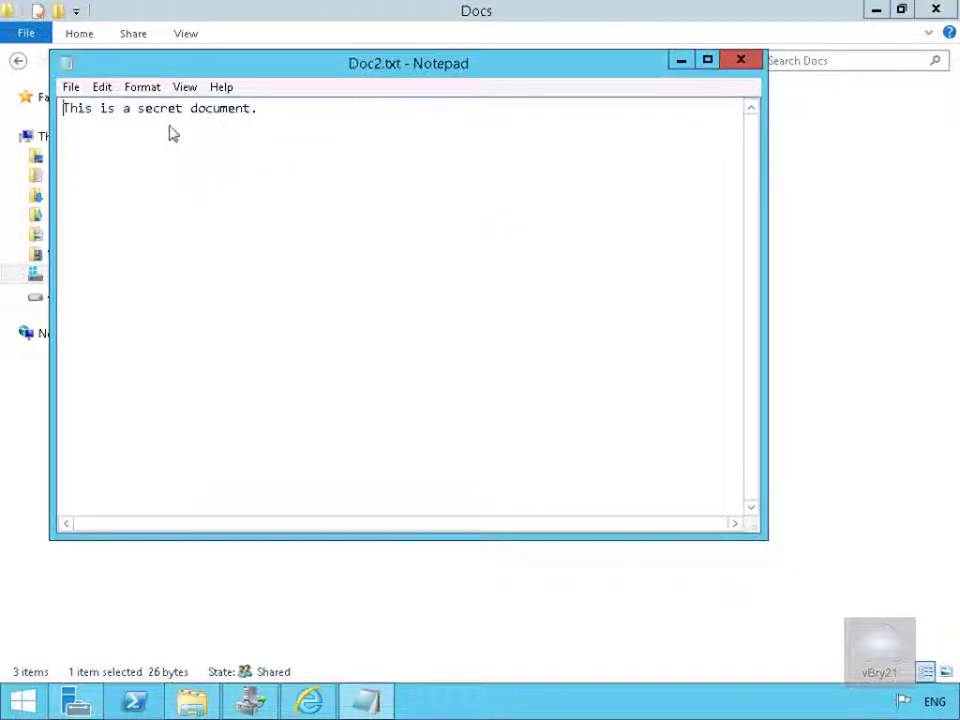
pyautogui.click(740, 61)
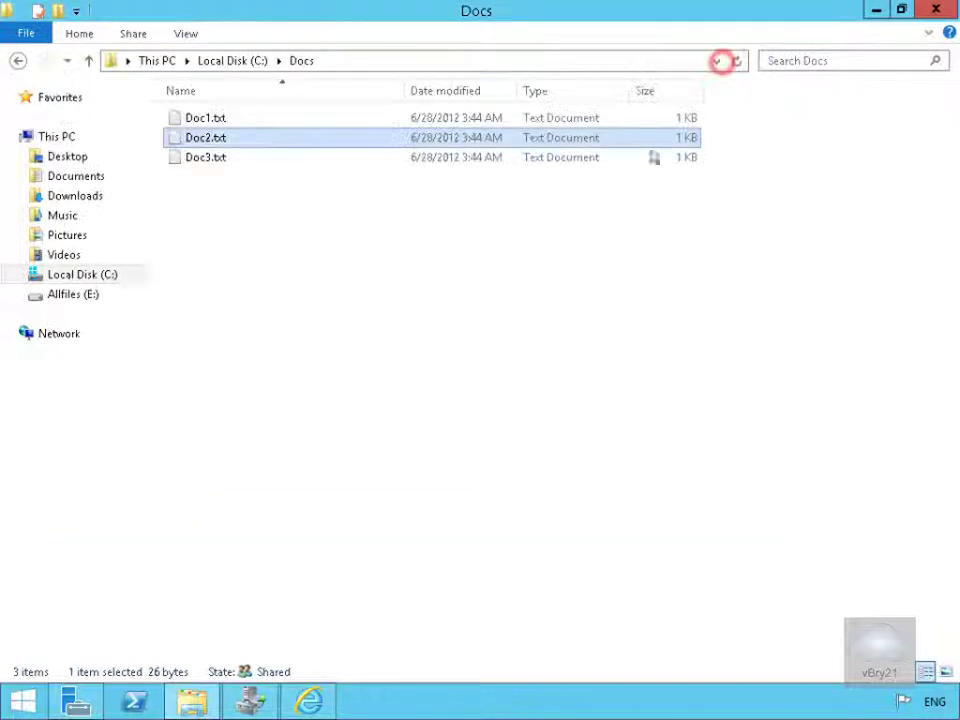
pyautogui.rightClick(345, 147)
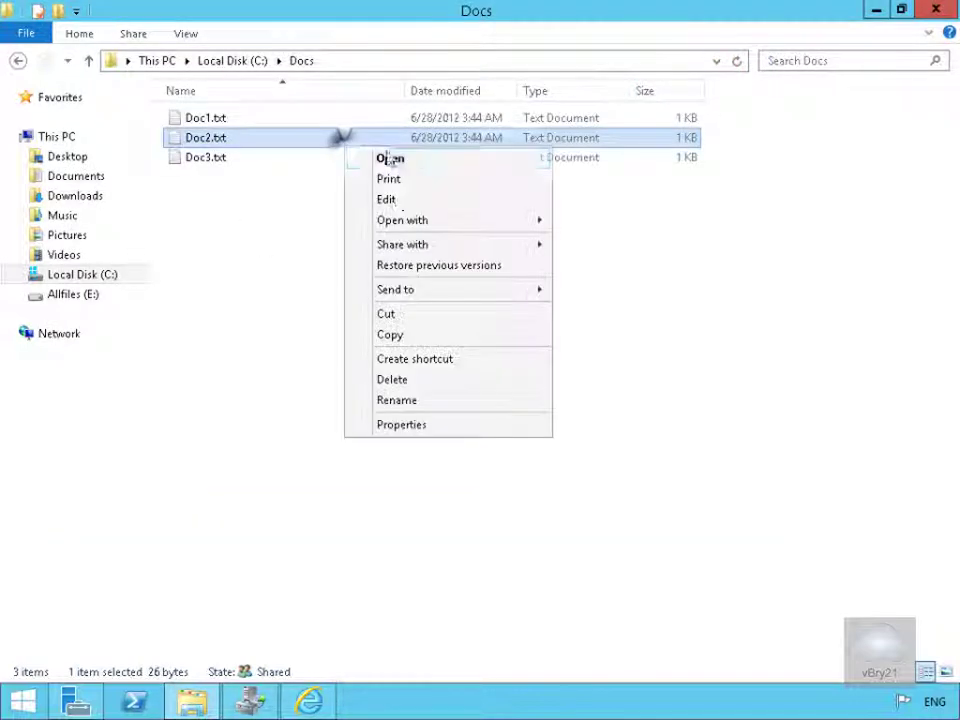
pyautogui.click(432, 426)
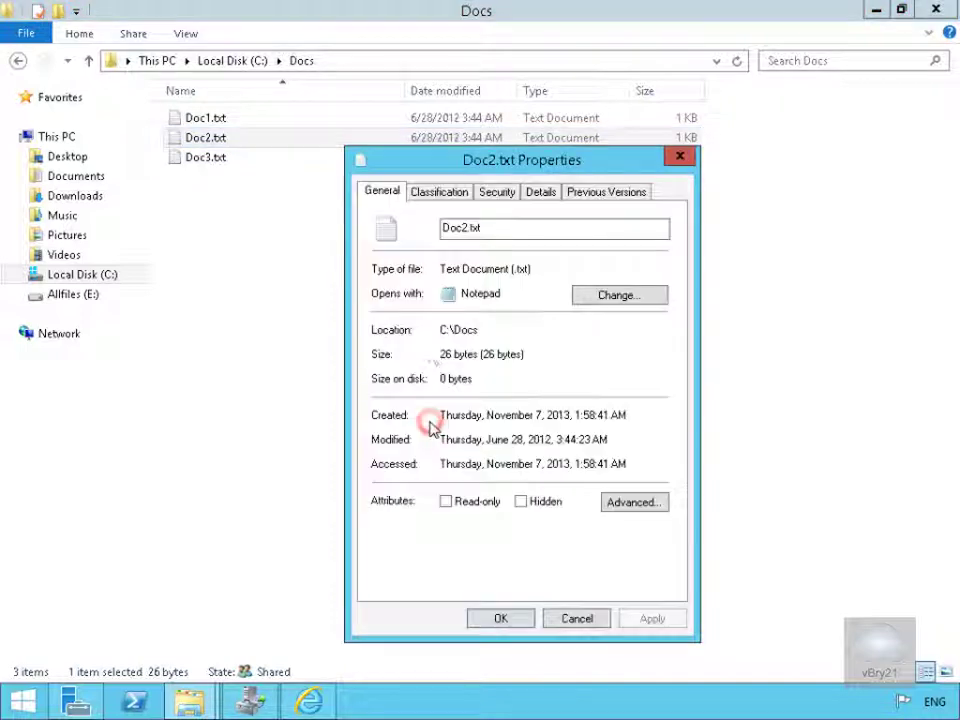
pyautogui.click(430, 197)
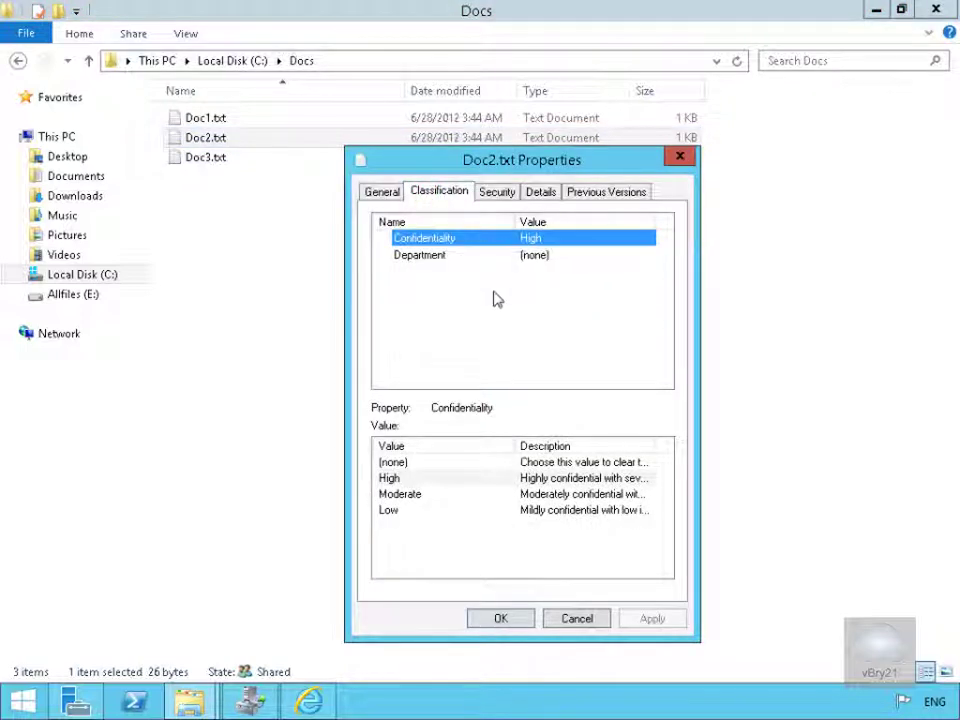